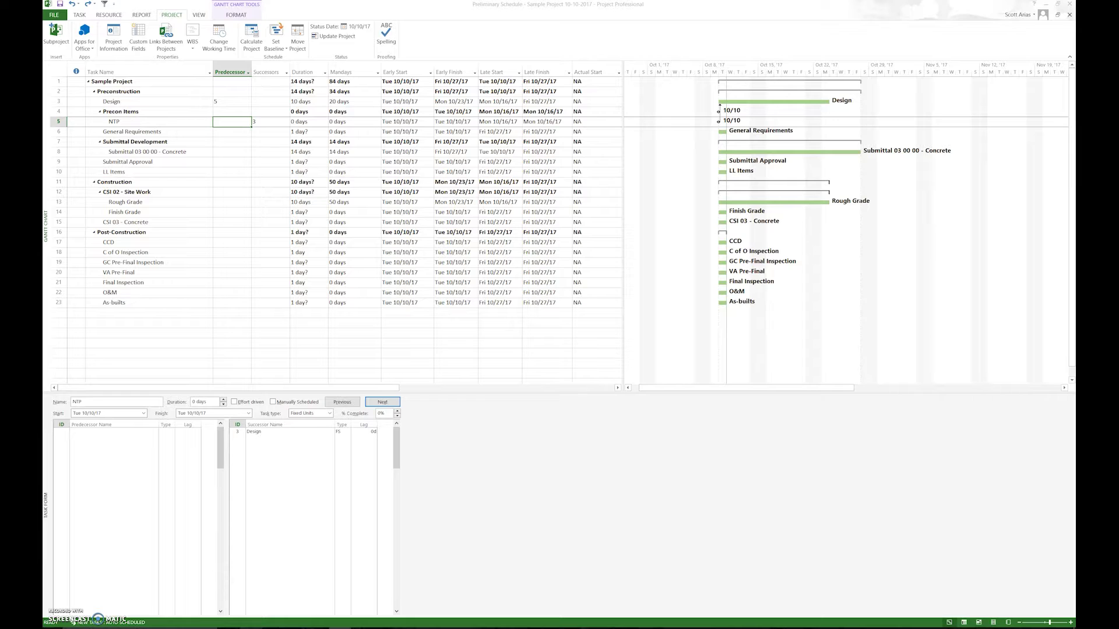
Review the predecessor and successor entries of the Design and NTP tasks in the sample project
click(231, 93)
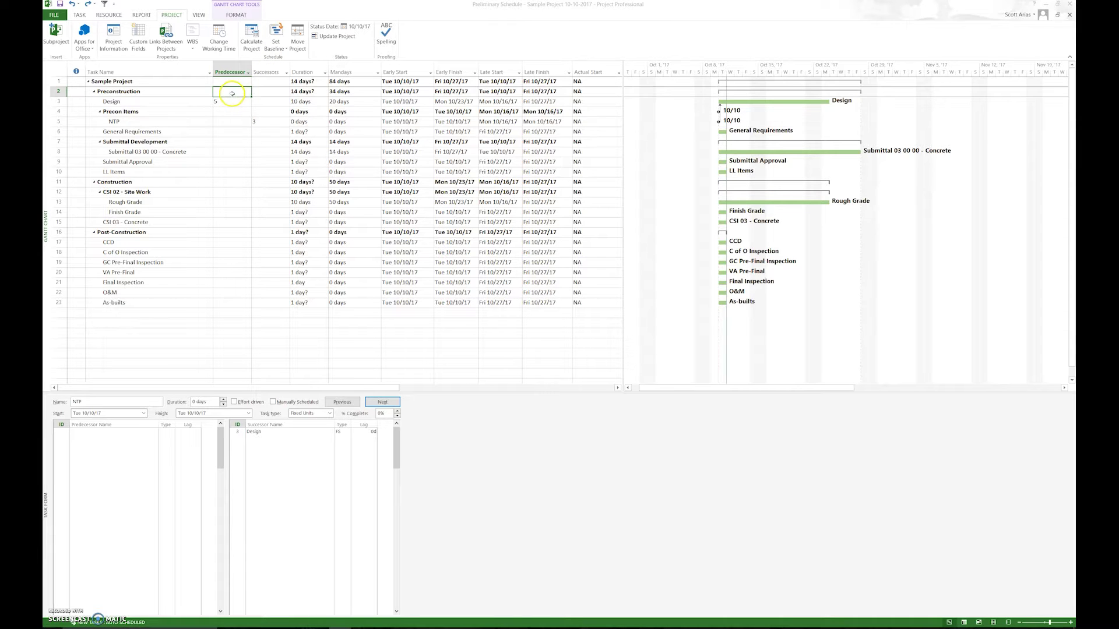
click(227, 102)
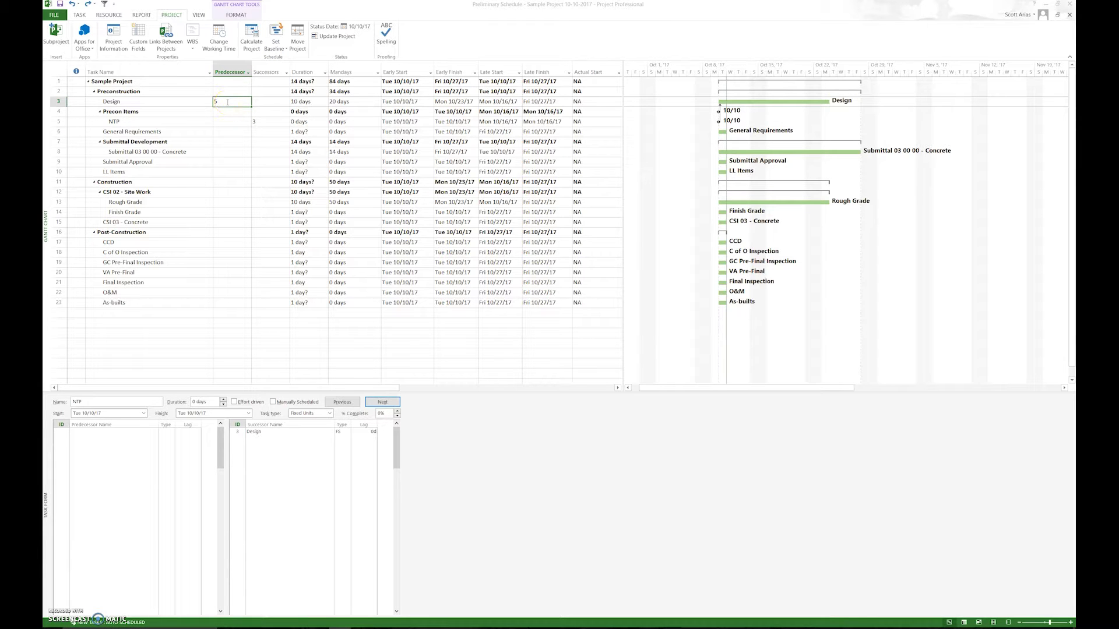
click(228, 121)
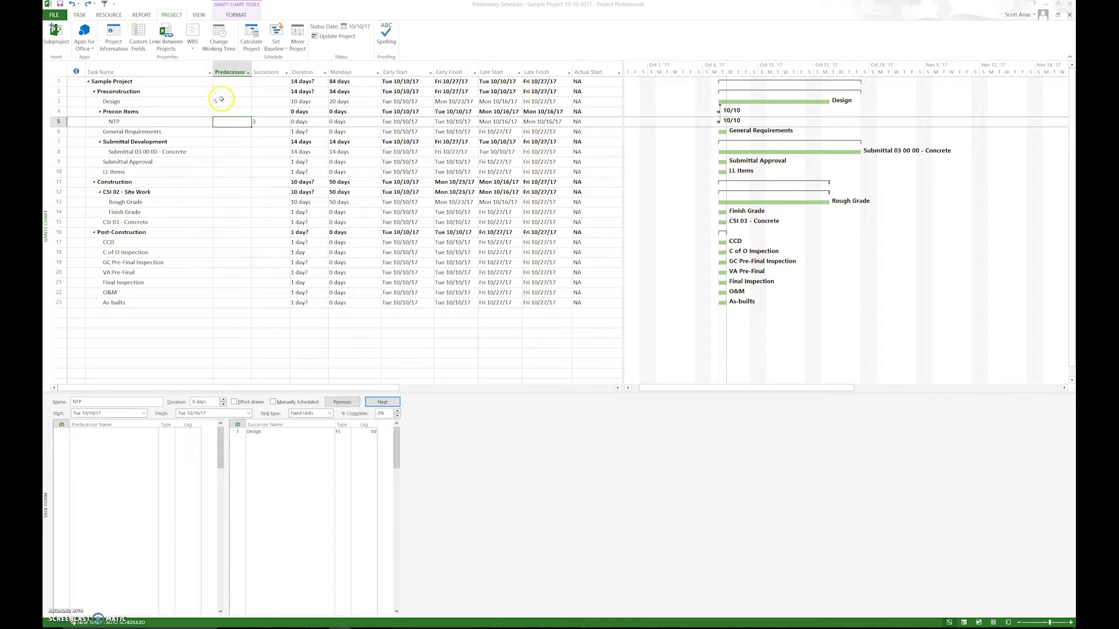
click(262, 127)
click(270, 122)
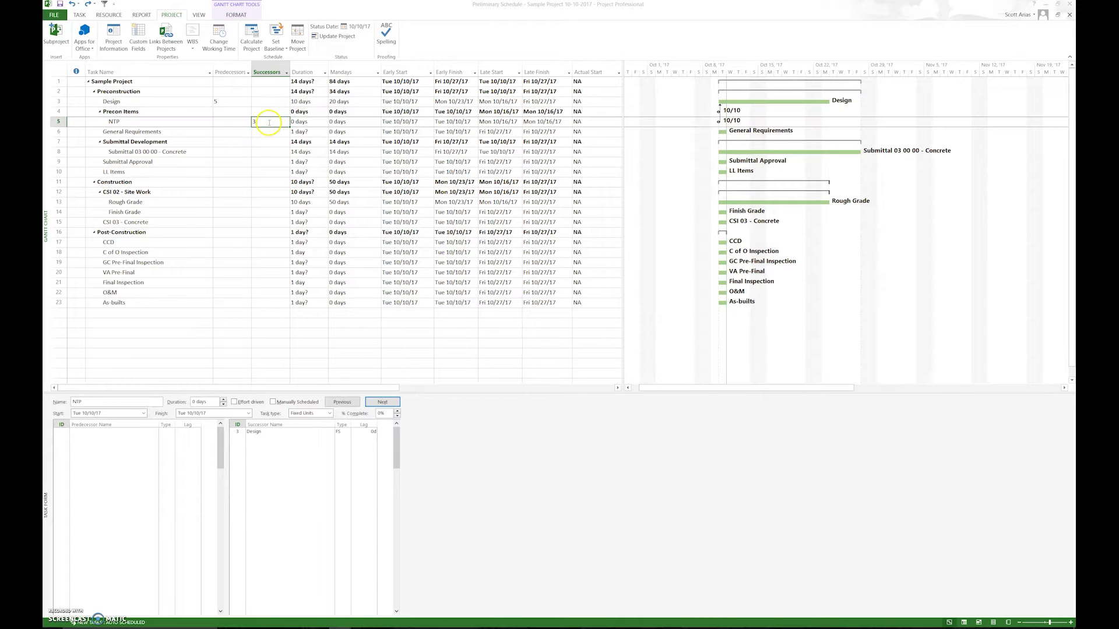
click(126, 120)
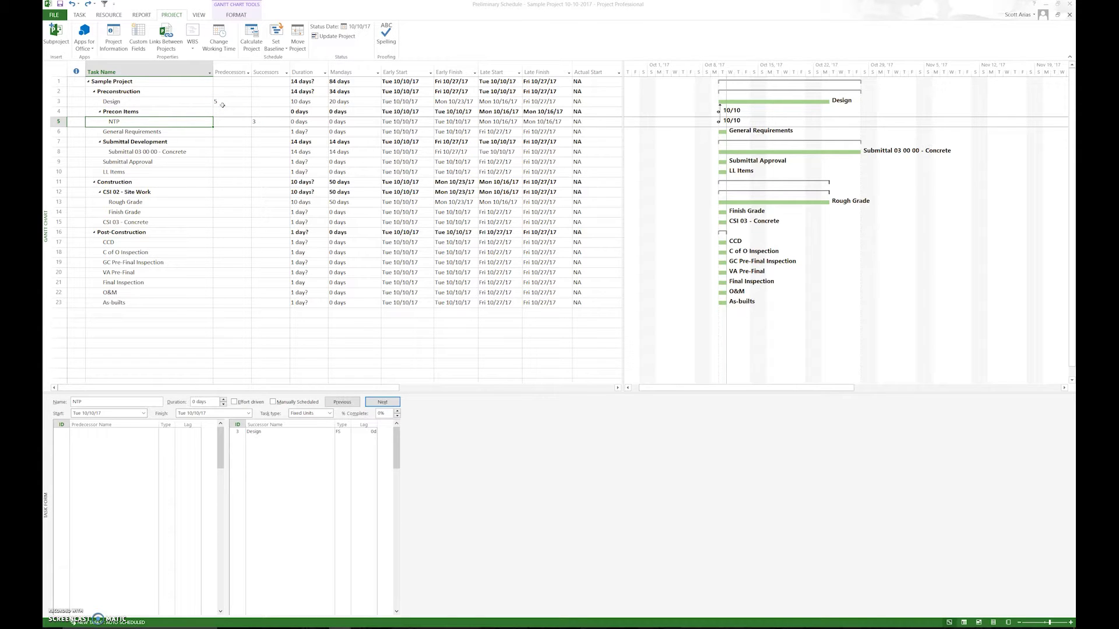
Switch to the Mock Project Schedule Baseline project and select the successors cell of the B.U.R. Submittal Review task
click(340, 628)
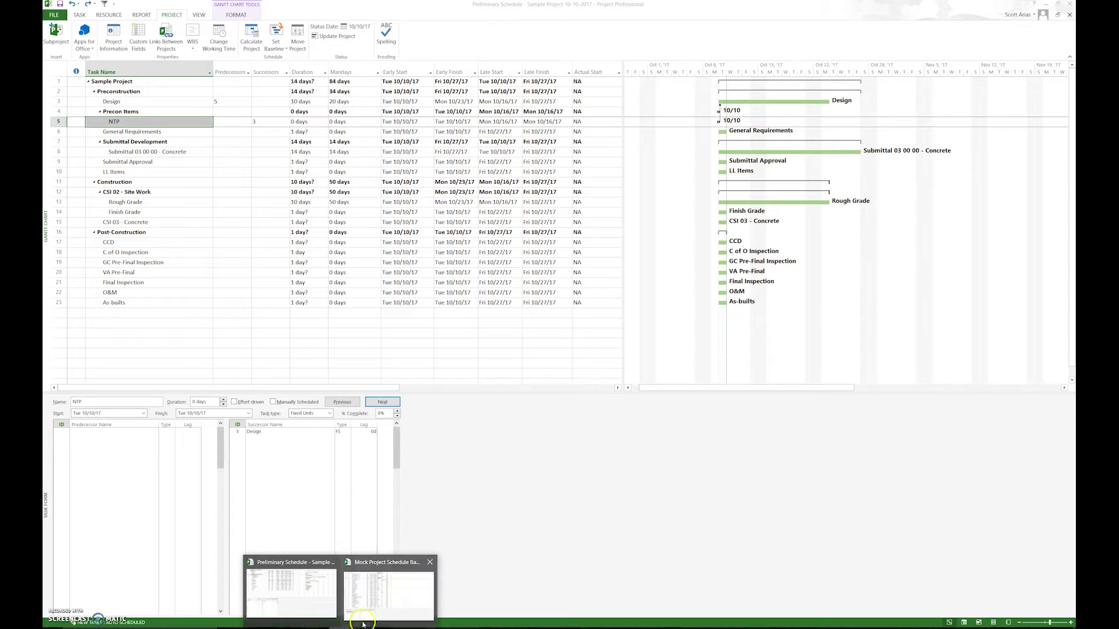
click(383, 601)
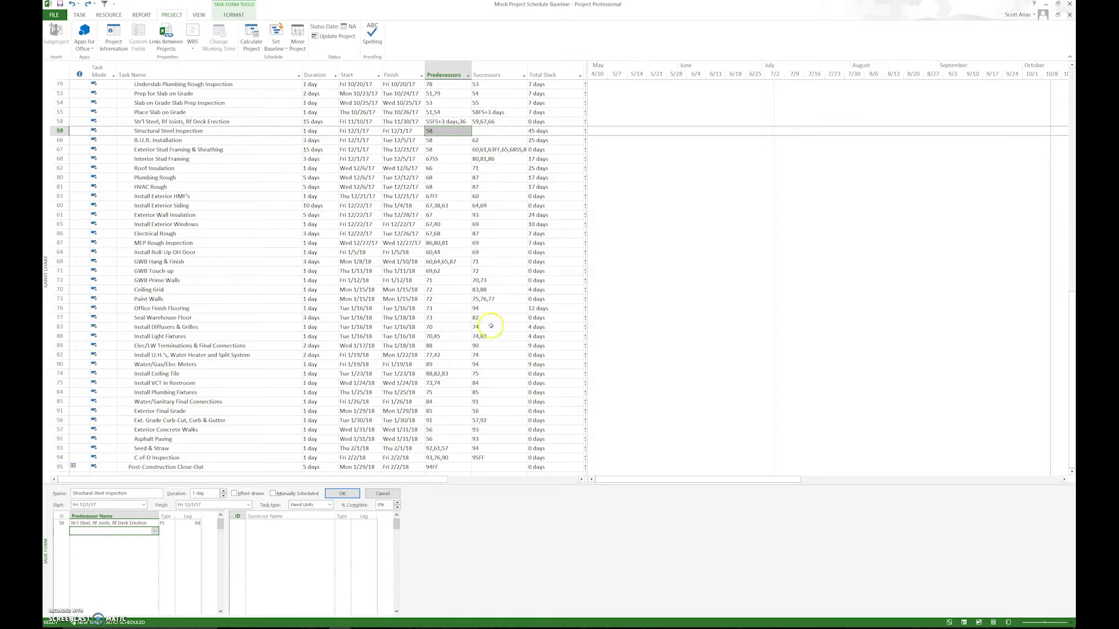
click(1071, 65)
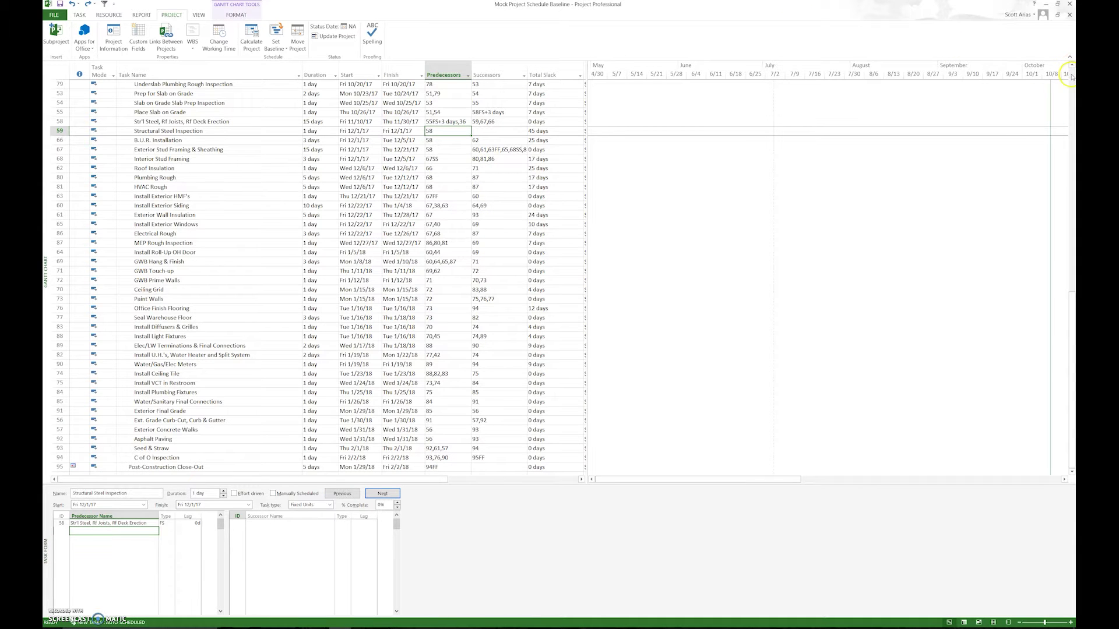
click(1071, 76)
click(1071, 75)
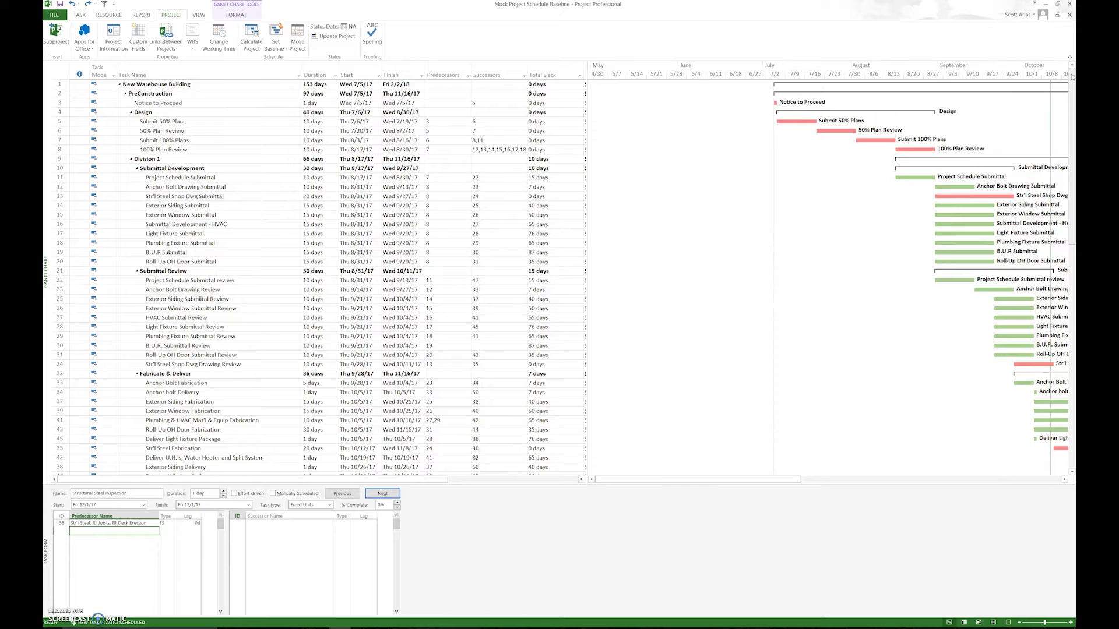
click(1072, 82)
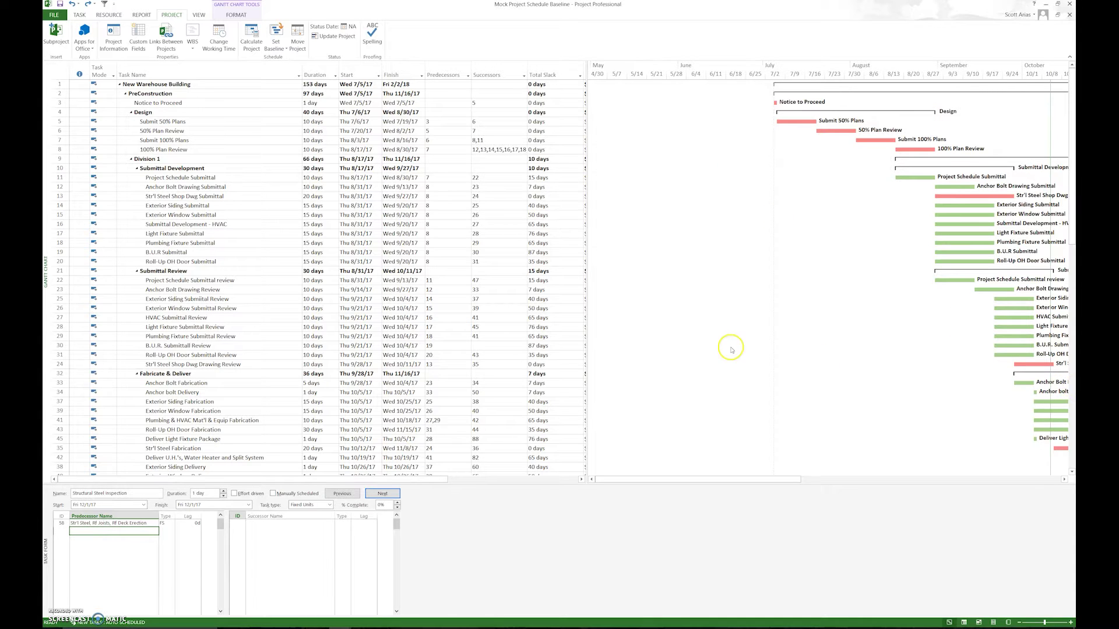
click(490, 345)
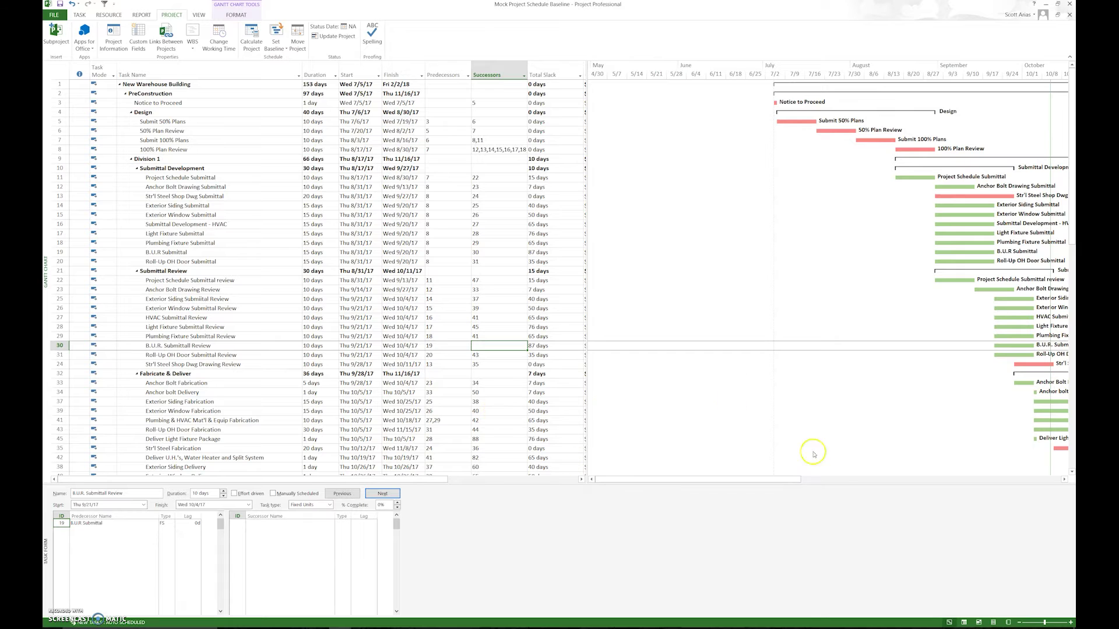
Look through the fabrication, delivery and construction tasks for work that should follow the B.U.R. Submittal Review
click(1071, 472)
click(1071, 472)
click(1071, 472)
click(1071, 472)
click(1071, 472)
click(1071, 472)
click(1071, 471)
click(1071, 472)
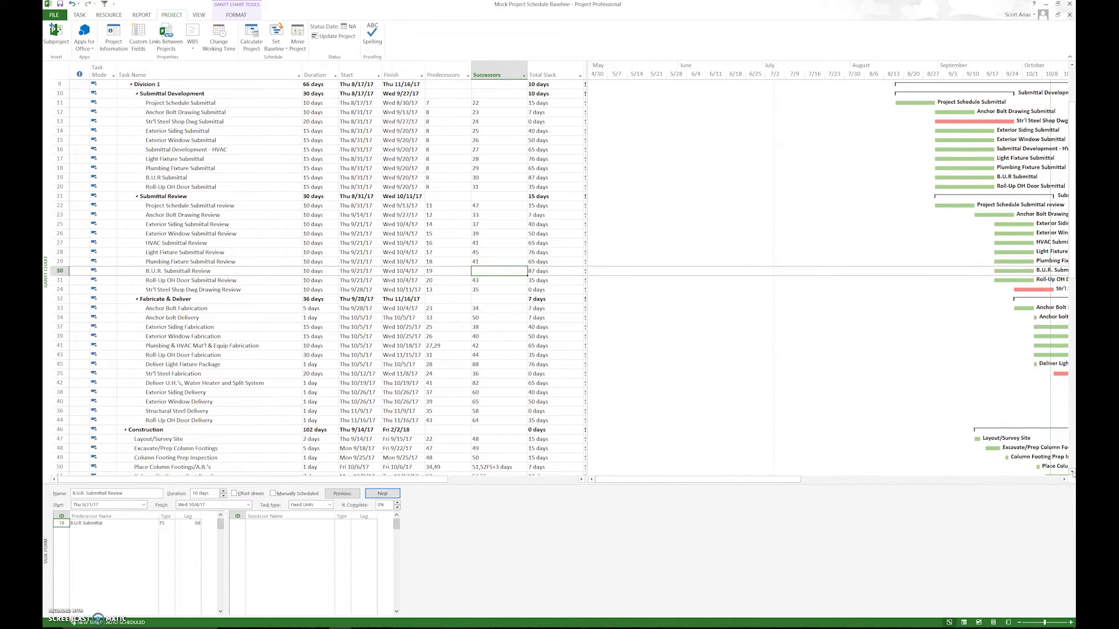
click(1071, 472)
click(1071, 472)
click(1071, 472)
click(1071, 472)
click(1071, 472)
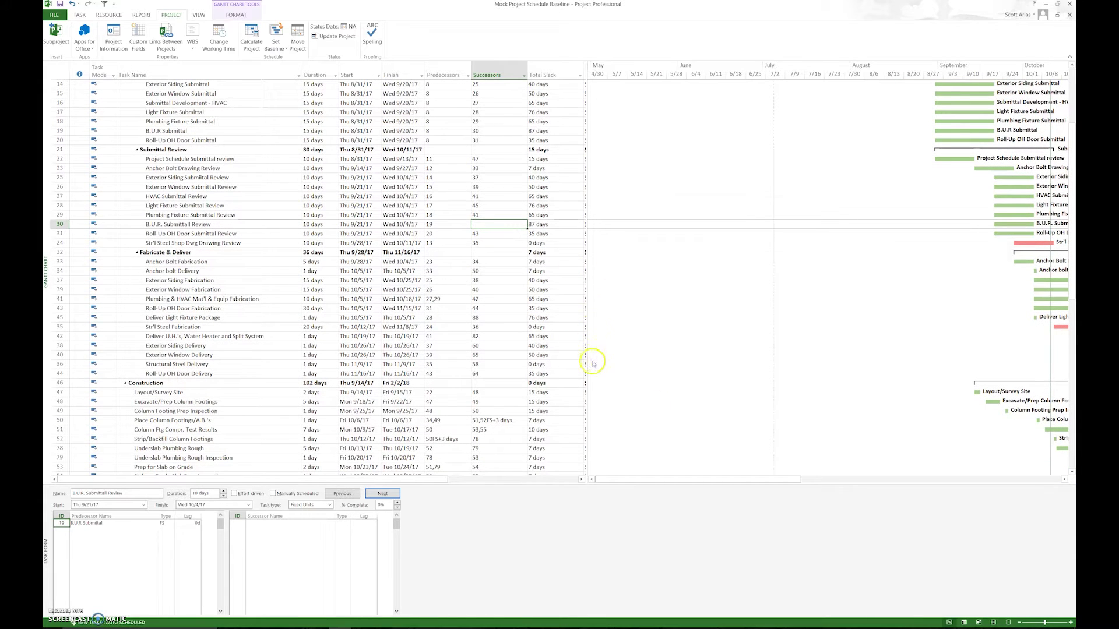
click(1071, 473)
click(1071, 473)
click(1071, 473)
click(1071, 473)
click(1071, 473)
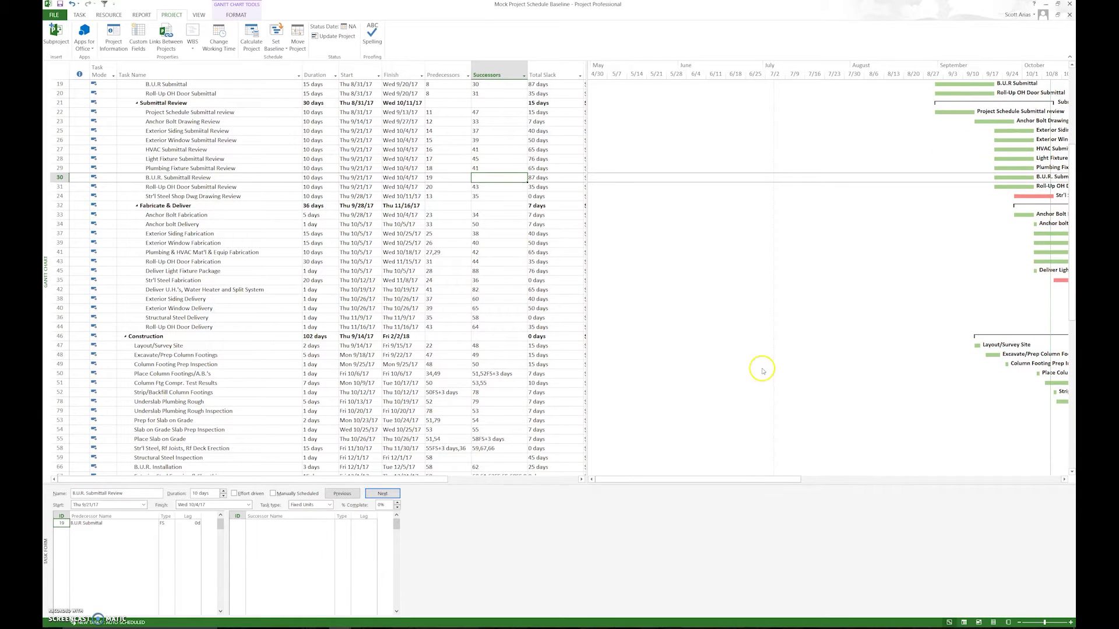
click(1071, 473)
click(1071, 473)
click(1071, 473)
click(1071, 473)
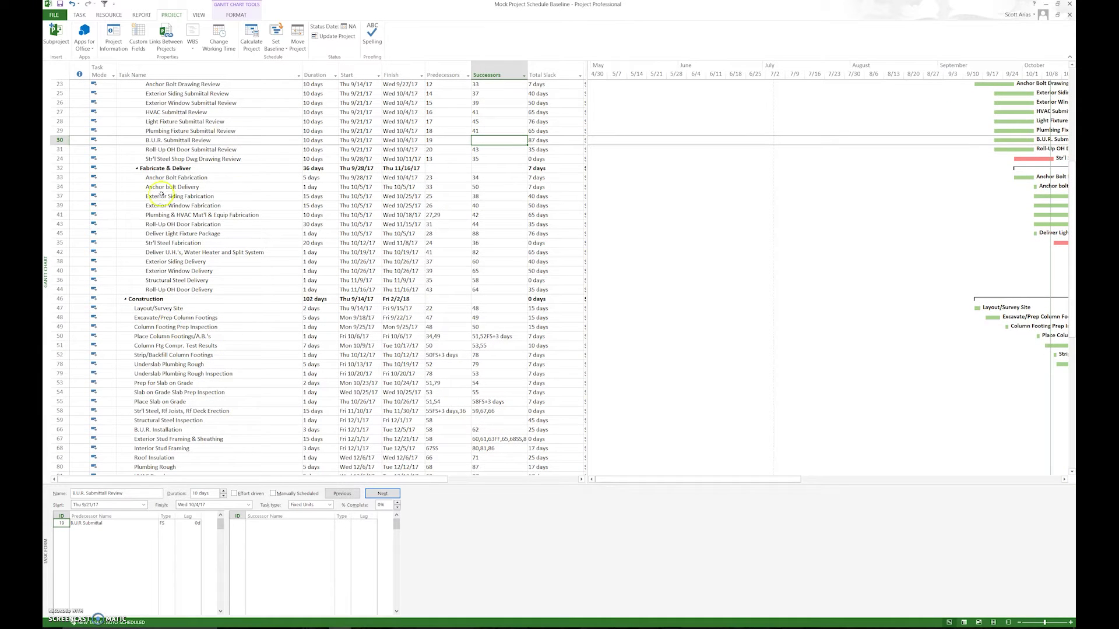
click(1072, 472)
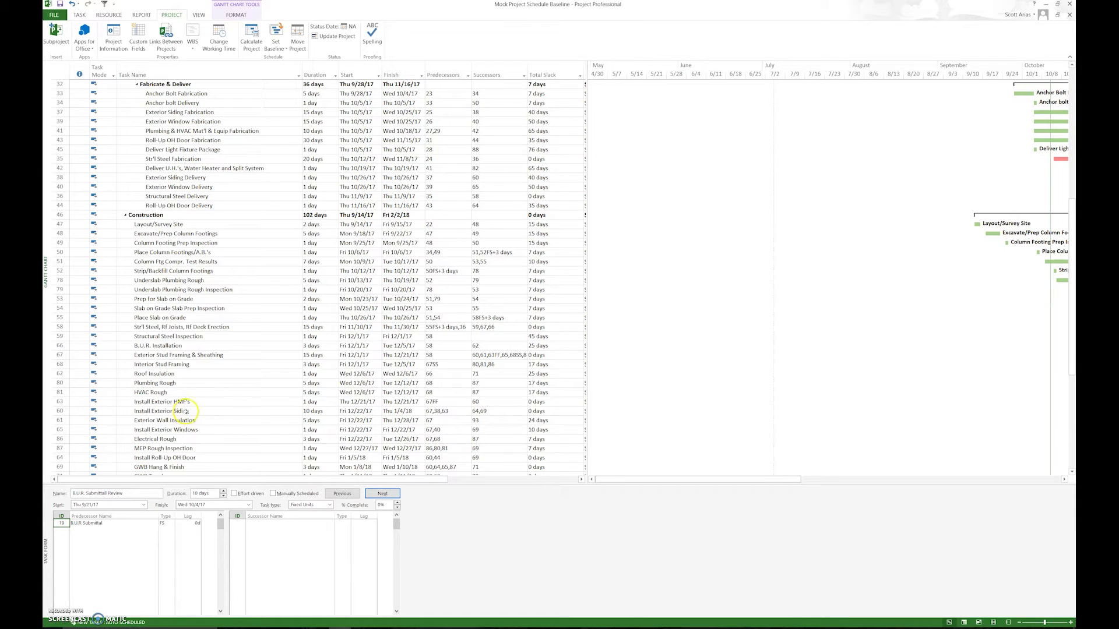
Add B.U.R. Submittal Review as a second predecessor of the B.U.R. Installation task
click(182, 374)
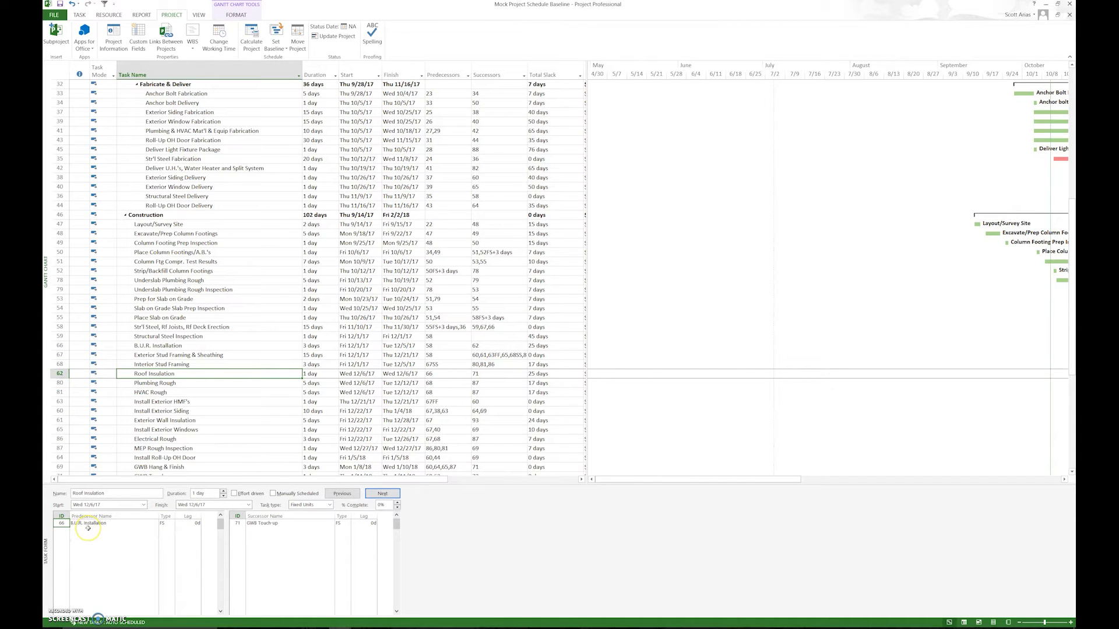
click(140, 346)
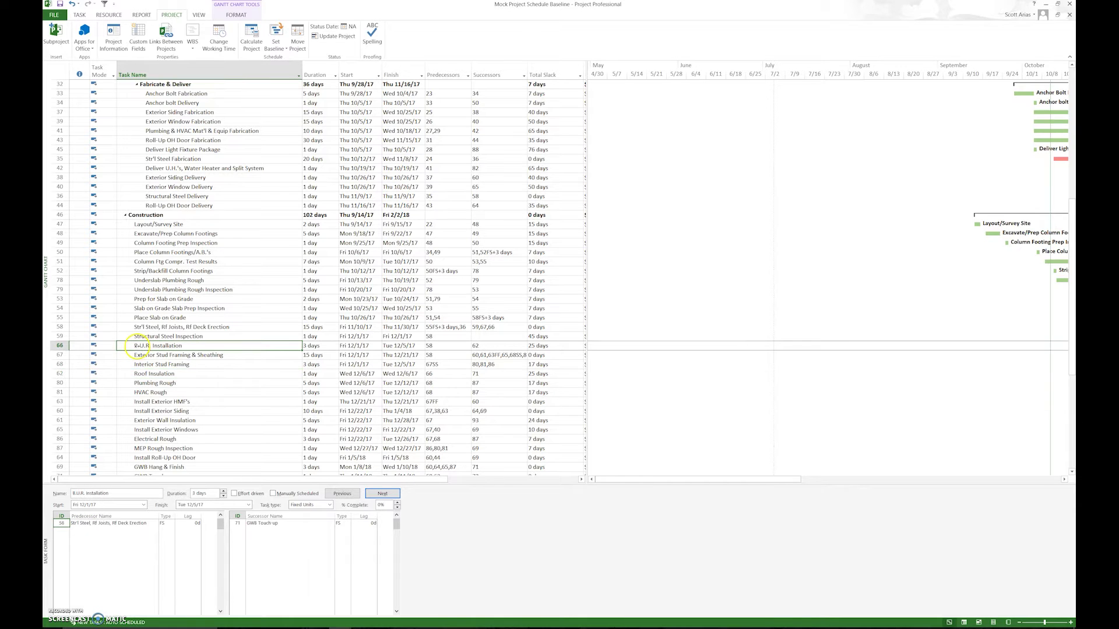
click(153, 531)
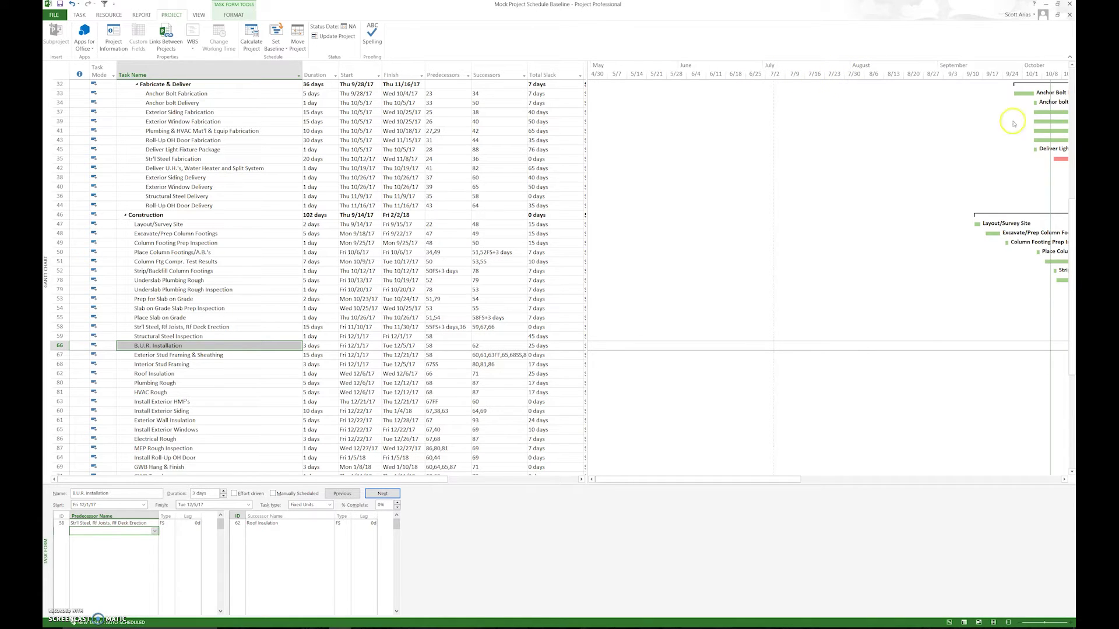
click(154, 531)
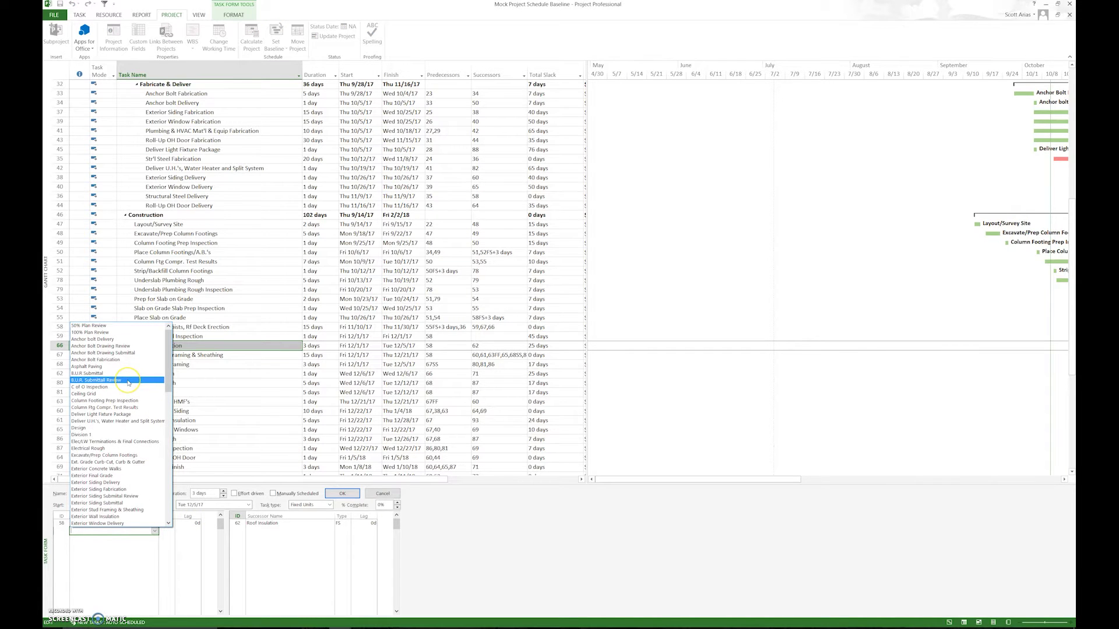
click(128, 380)
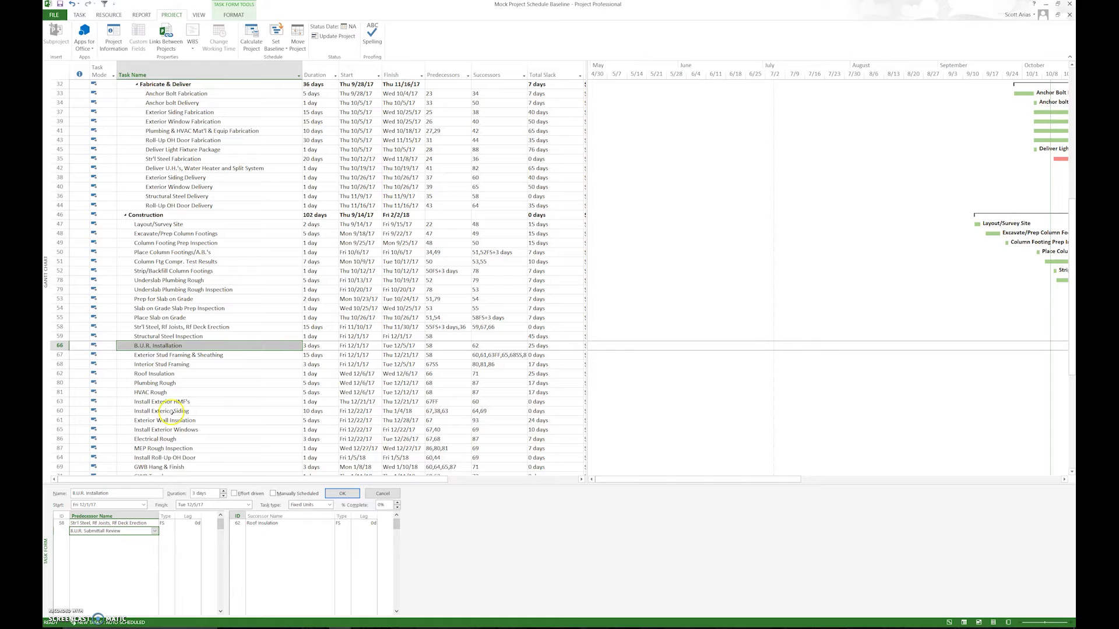
click(345, 494)
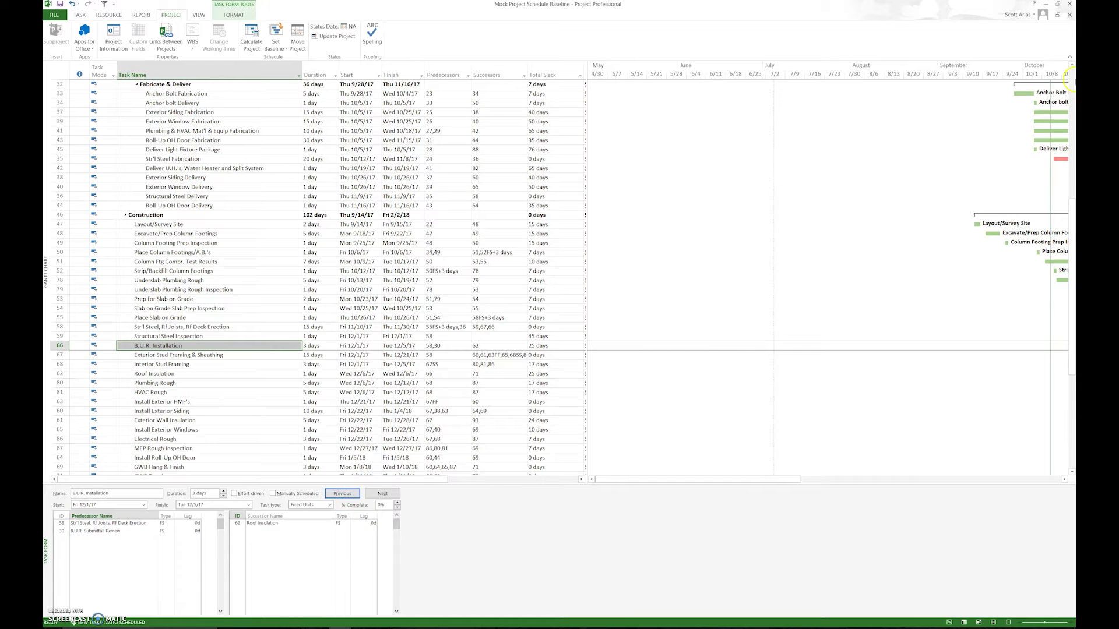
Check the successors of the submittal tasks, starting with Project Schedule Submittal
click(1071, 65)
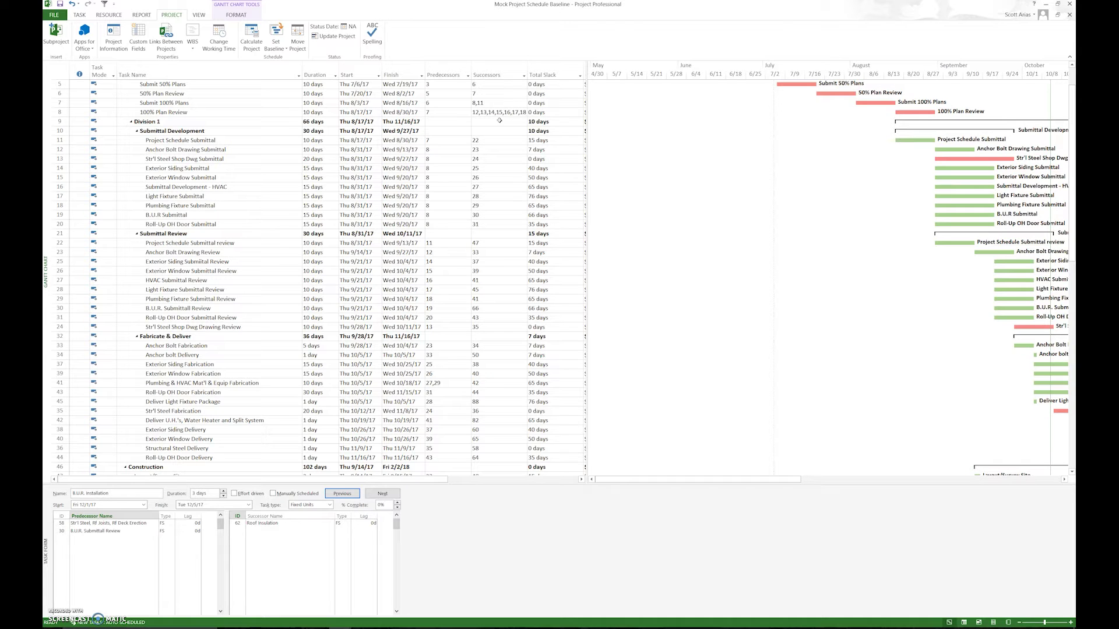
click(469, 131)
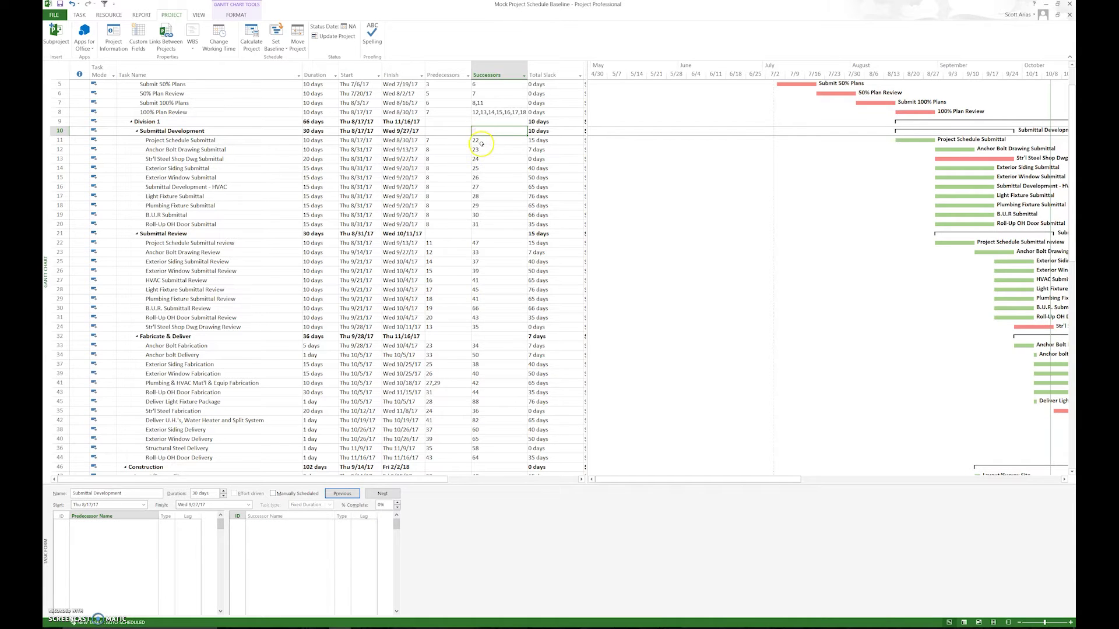
click(482, 143)
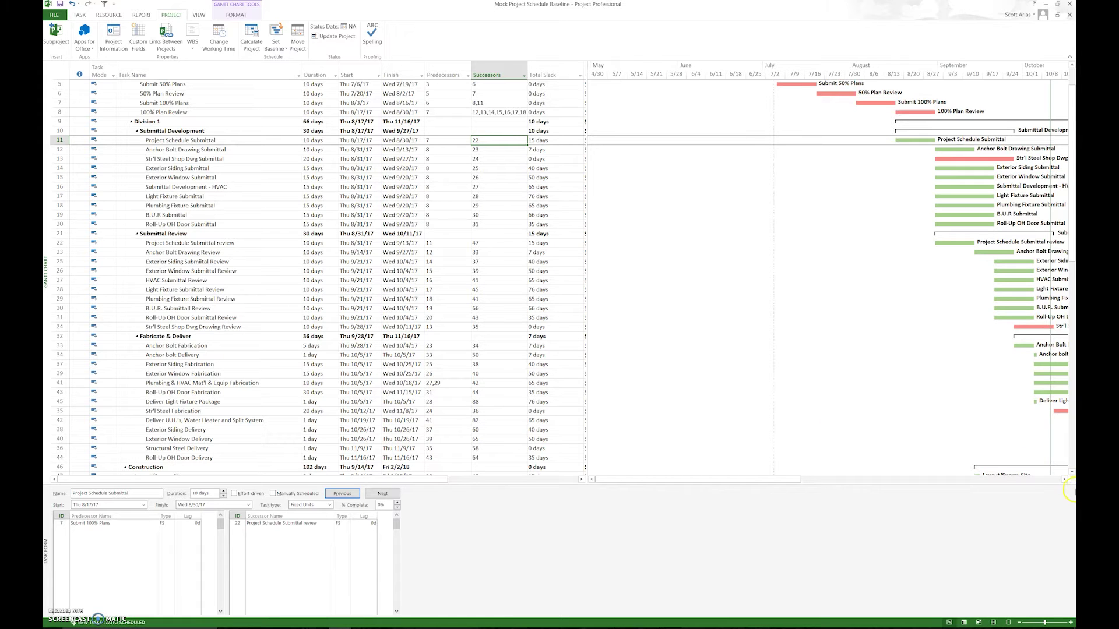
Check the total slack and successors of Post-Construction Close-Out at the end of the schedule
click(1073, 465)
click(1072, 465)
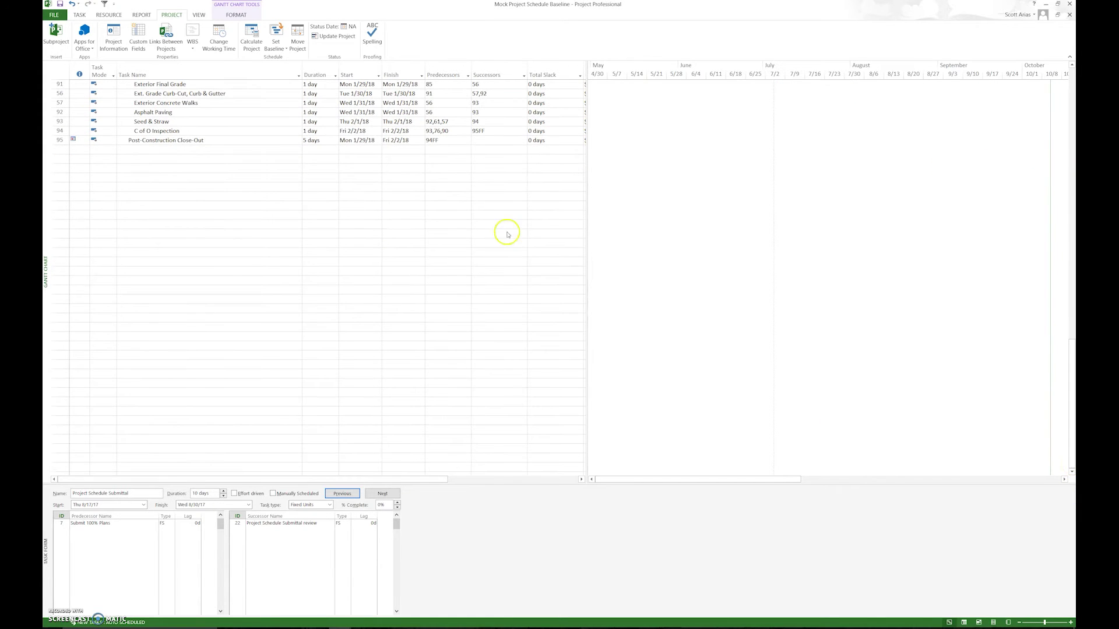
click(535, 141)
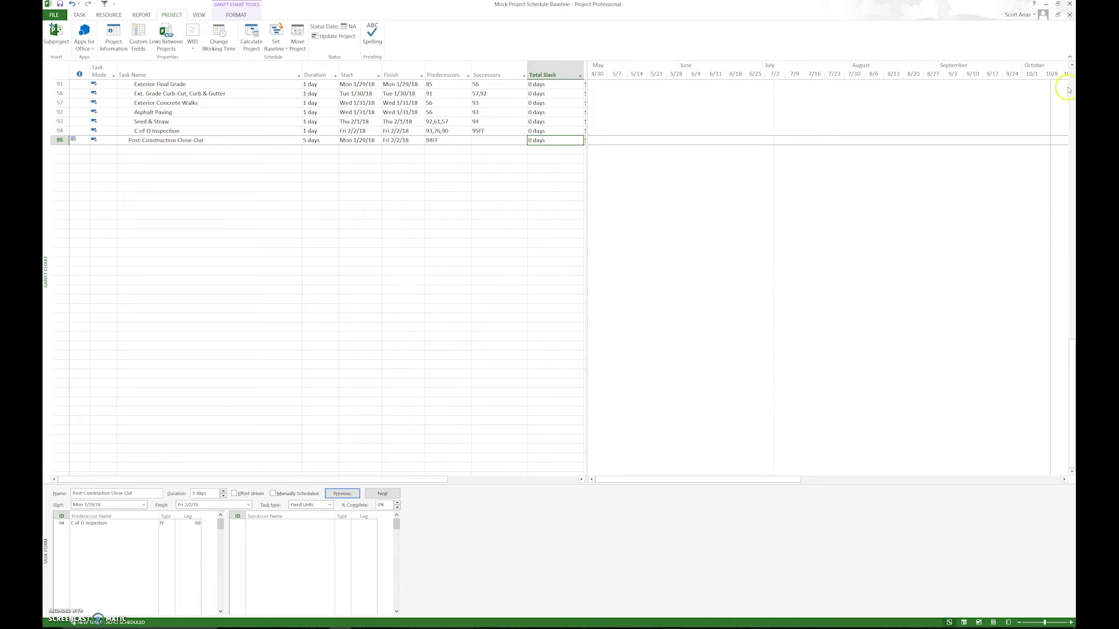
click(1071, 65)
click(1071, 65)
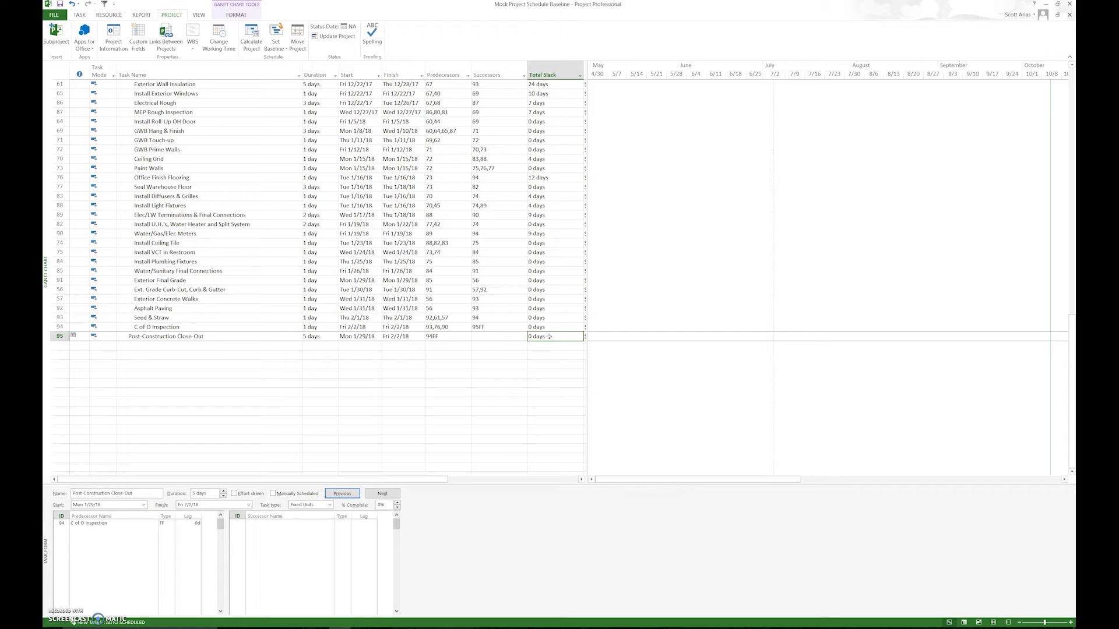
click(489, 337)
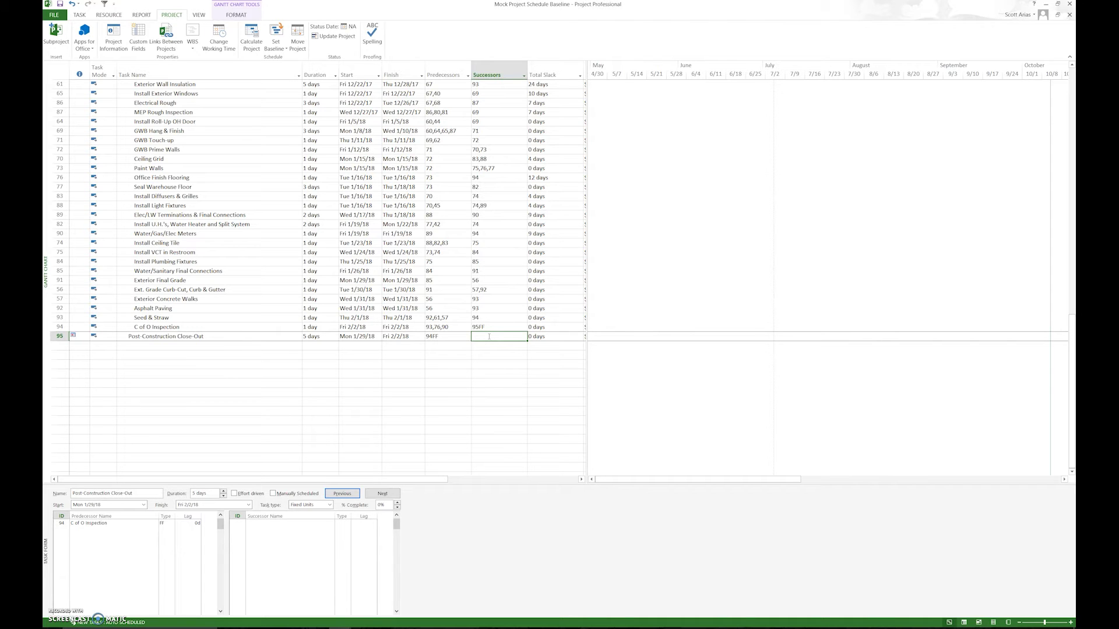
Check the successors of each task upward from Post-Construction Close-Out through the construction phase for missing links
key(Up)
key(Up)
key(Up)
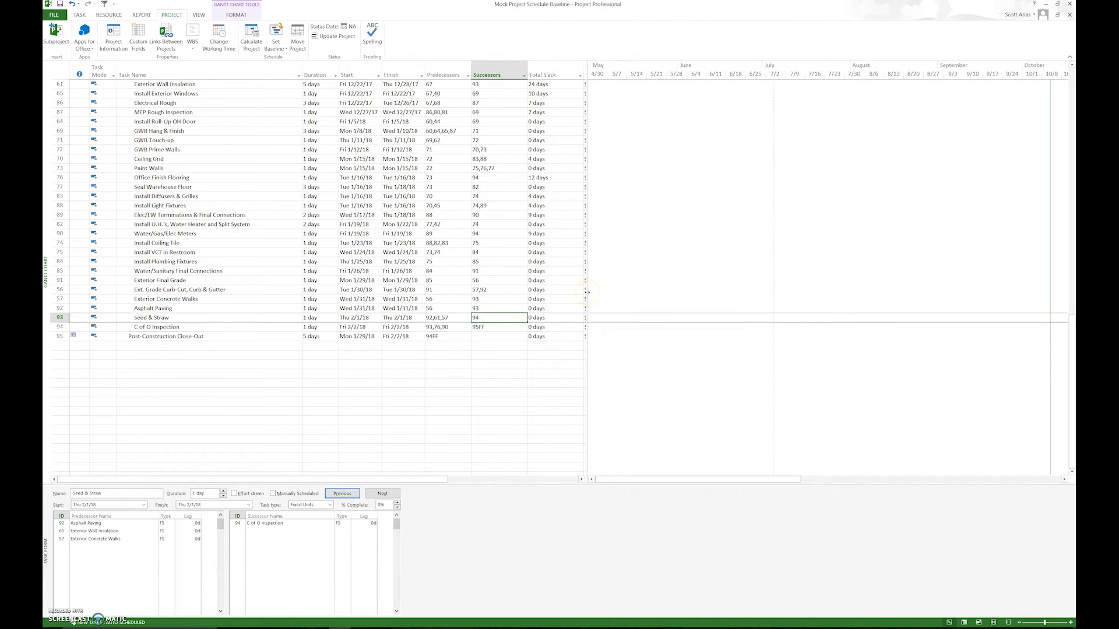
key(Up)
key(Up)
key(Up)
key(Up)
key(Up)
key(Up)
key(Up)
key(Up)
key(Up)
key(Up)
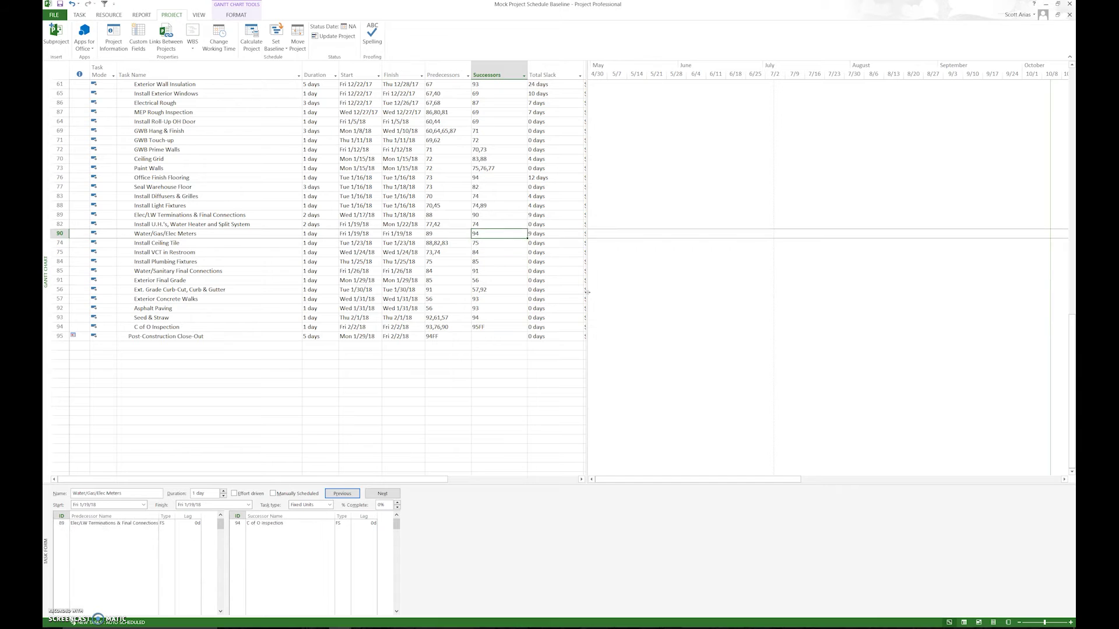
key(Up)
key(Up)
key(Up)
key(Up)
key(Up)
key(Up)
key(Up)
key(Up)
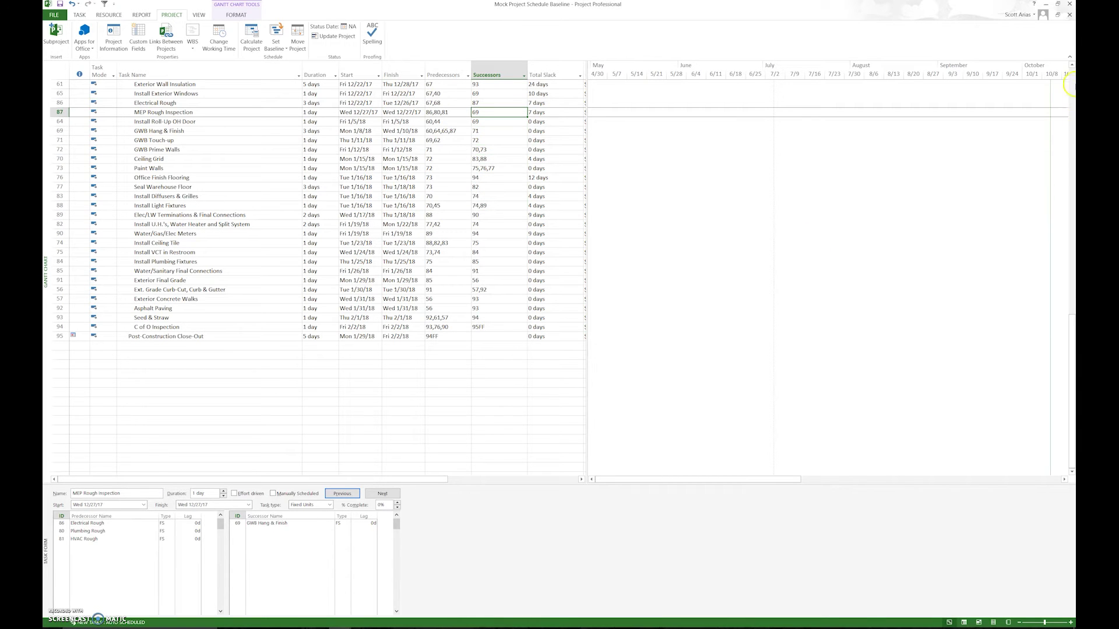
click(1070, 64)
click(1072, 66)
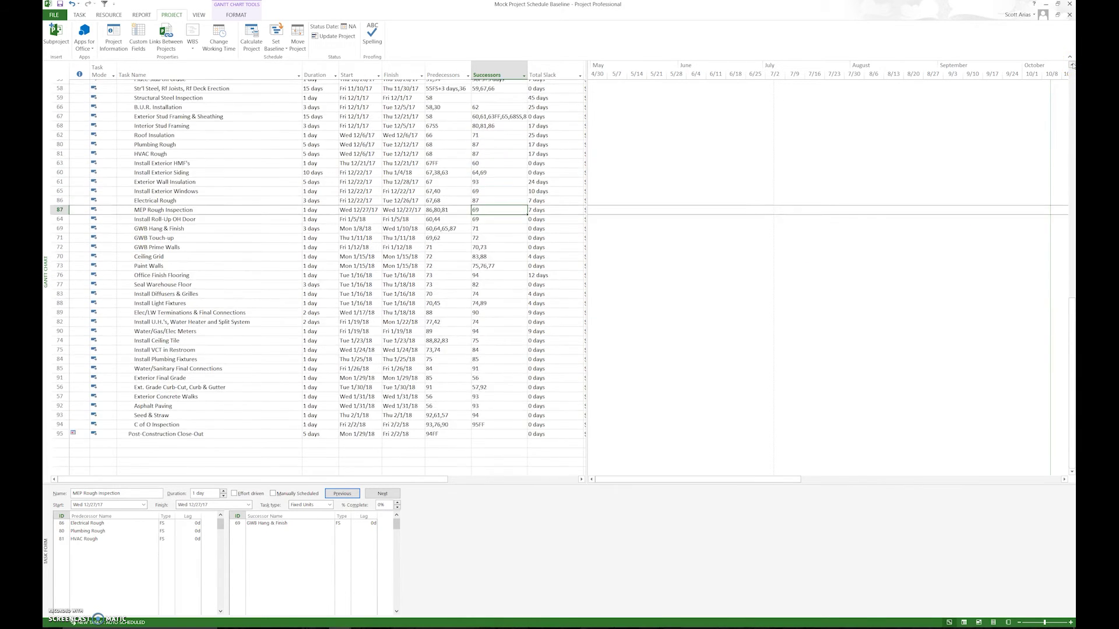